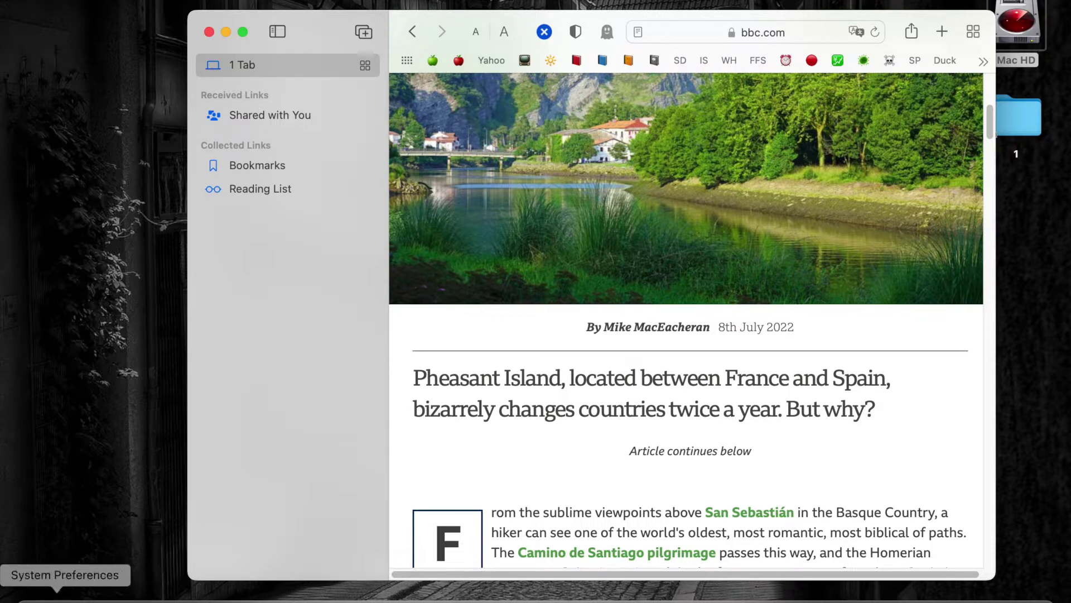
- Set the Mac's appearance to Dark in System Preferences General, then close it and minimize Safari
{"action": "left_click", "coordinate": [57, 597]}
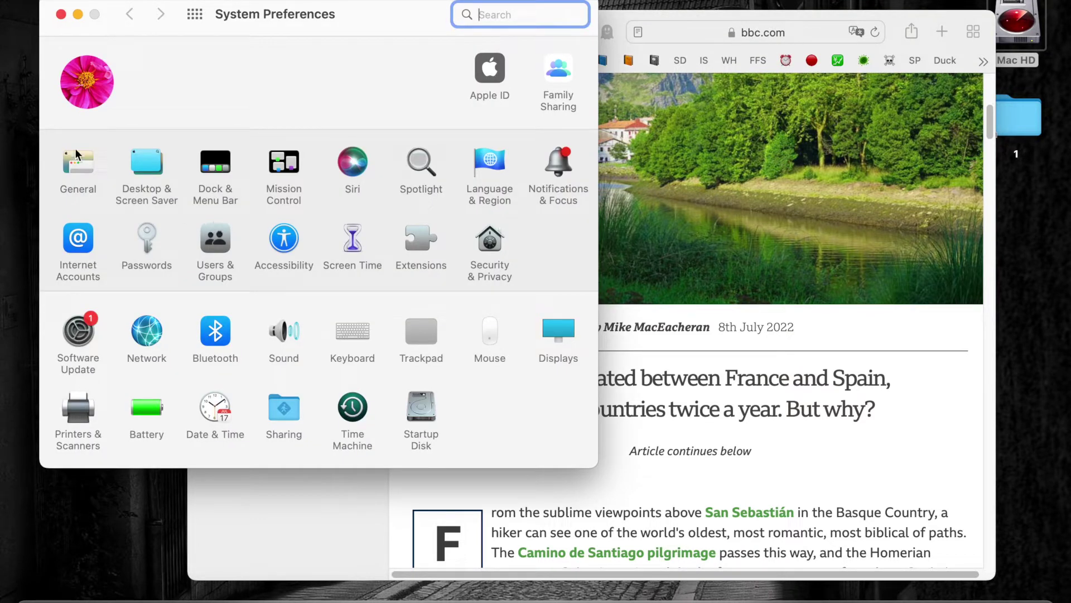
{"action": "left_click", "coordinate": [87, 171]}
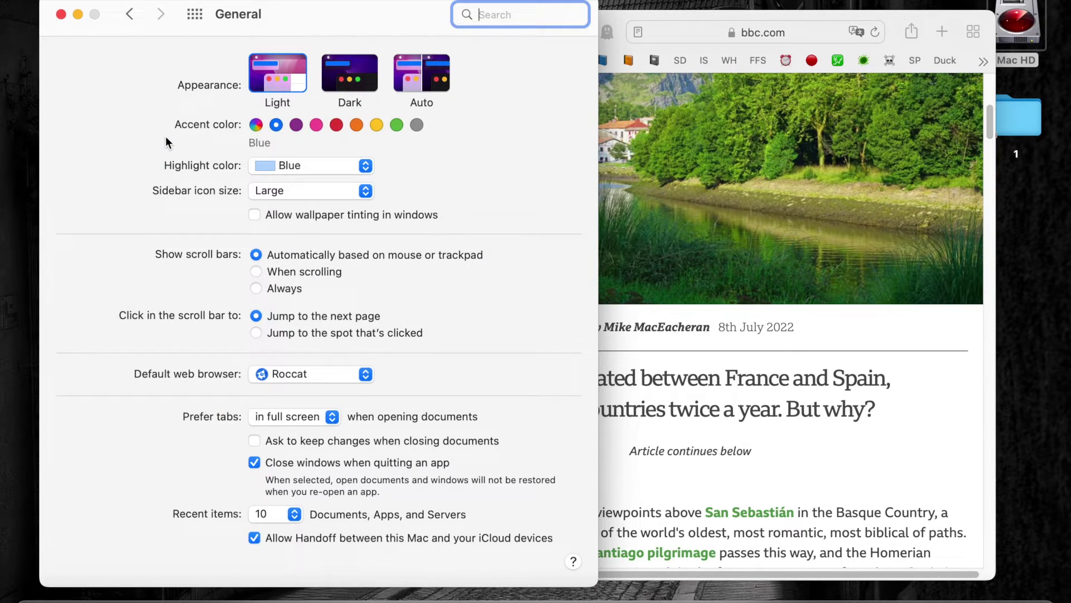
{"action": "left_click", "coordinate": [374, 82]}
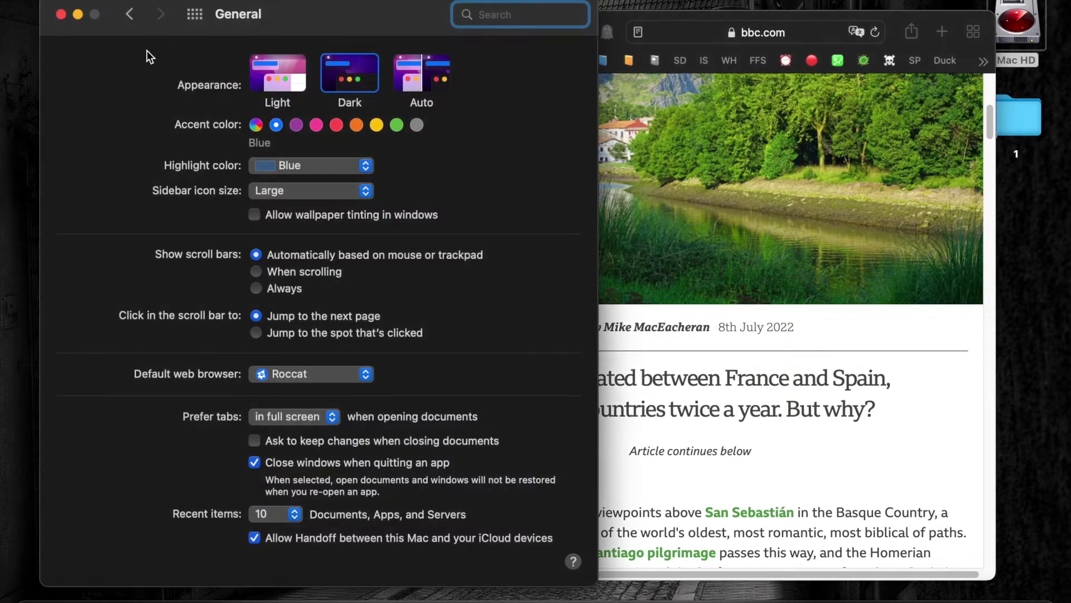
{"action": "left_click", "coordinate": [60, 13]}
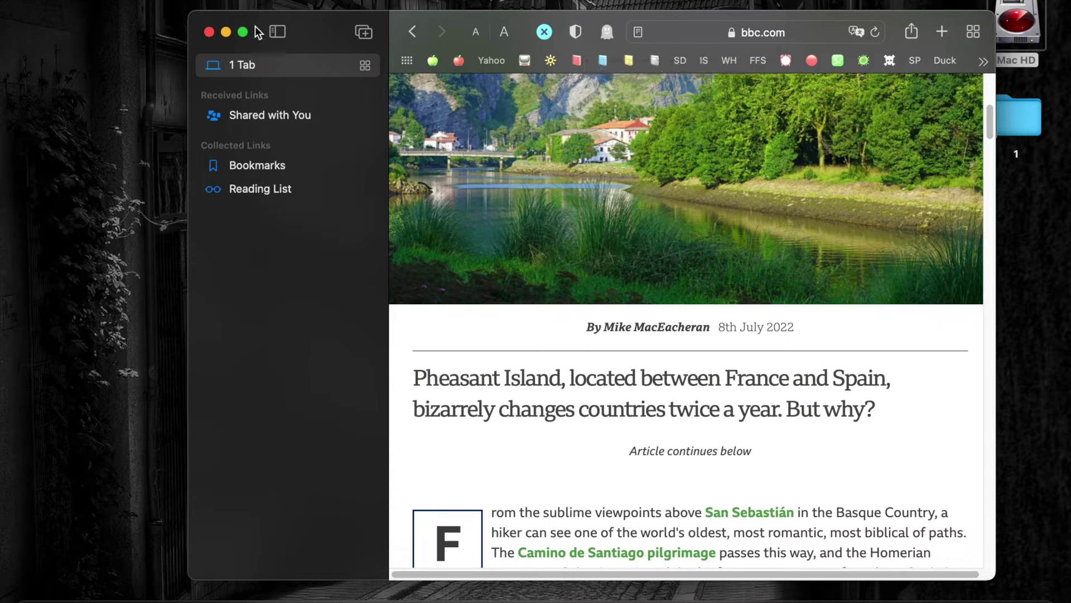
{"action": "left_click", "coordinate": [226, 32]}
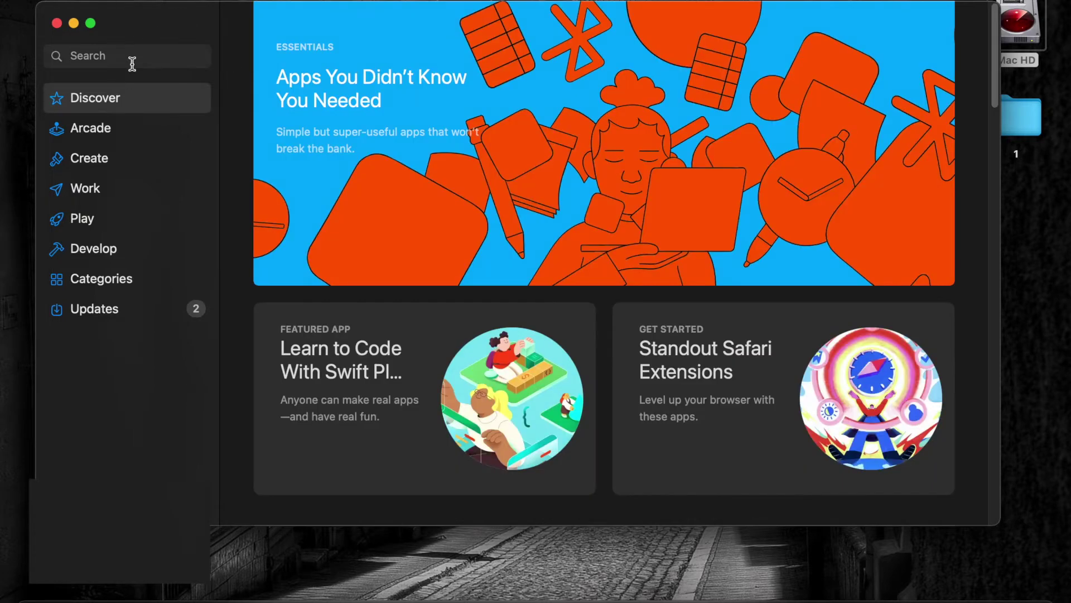
- Search the App Store for 'Nightshift Dark Mode' by pasting the name
{"action": "left_click", "coordinate": [126, 56]}
{"action": "type", "text": "Nightshift Dark Mode"}
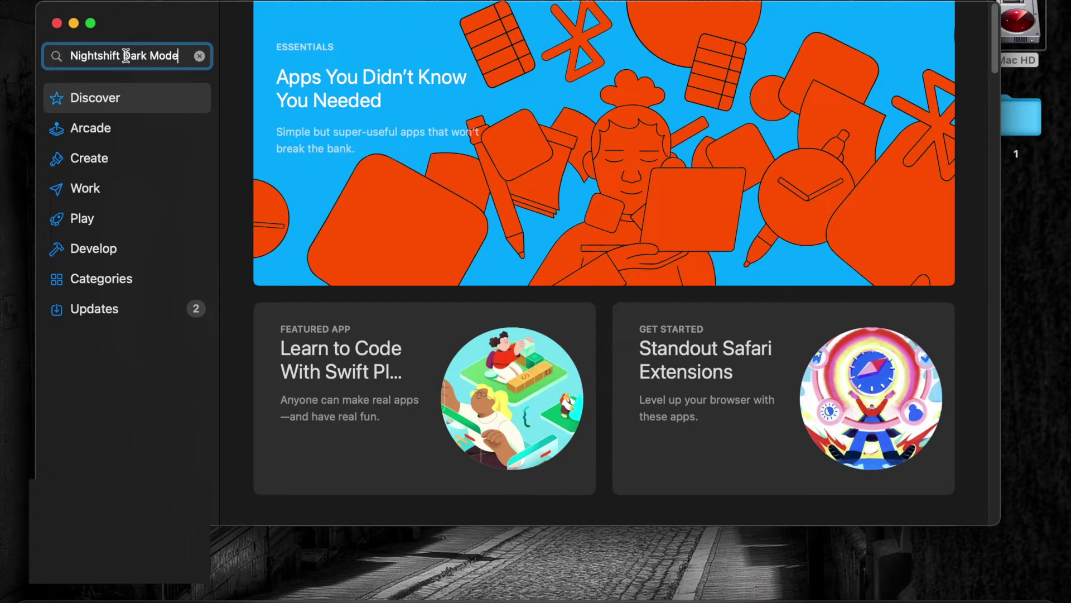
{"action": "key", "text": "Return"}
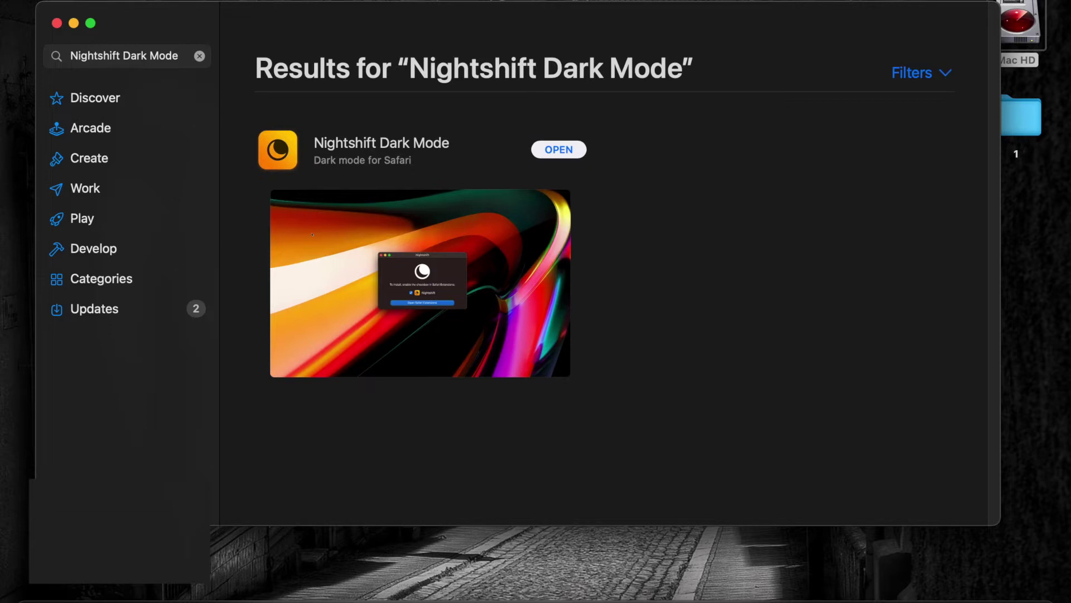
- Open the Nightshift Dark Mode product page and review its details: version 1.1, 5.6 MB, Utilities
{"action": "left_click", "coordinate": [290, 165]}
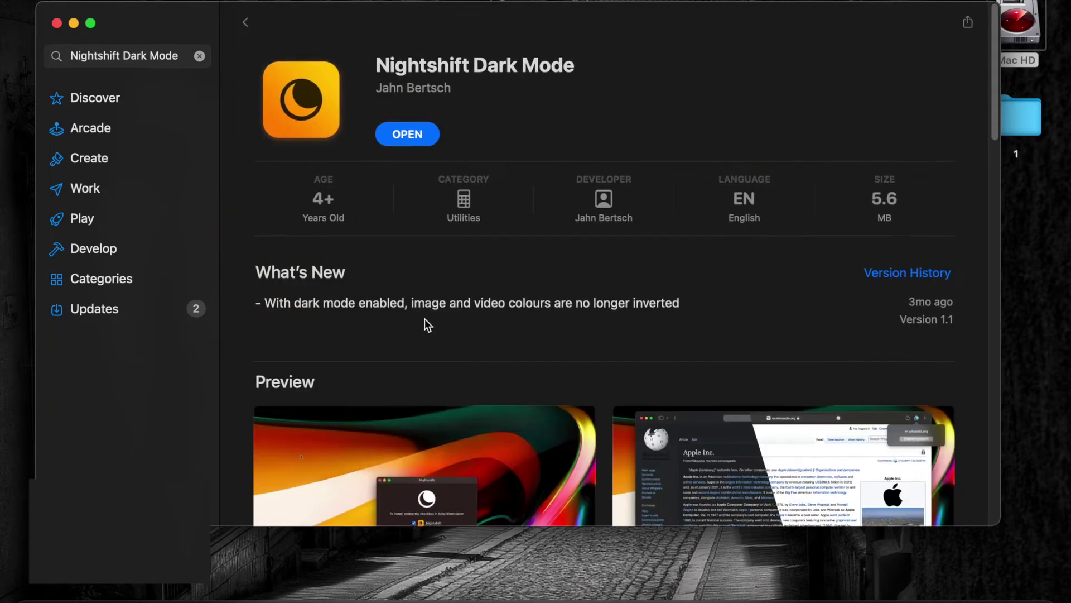
{"action": "scroll", "coordinate": [424, 318], "scroll_direction": "down", "scroll_amount": 5}
{"action": "scroll", "coordinate": [424, 316], "scroll_direction": "down", "scroll_amount": 10}
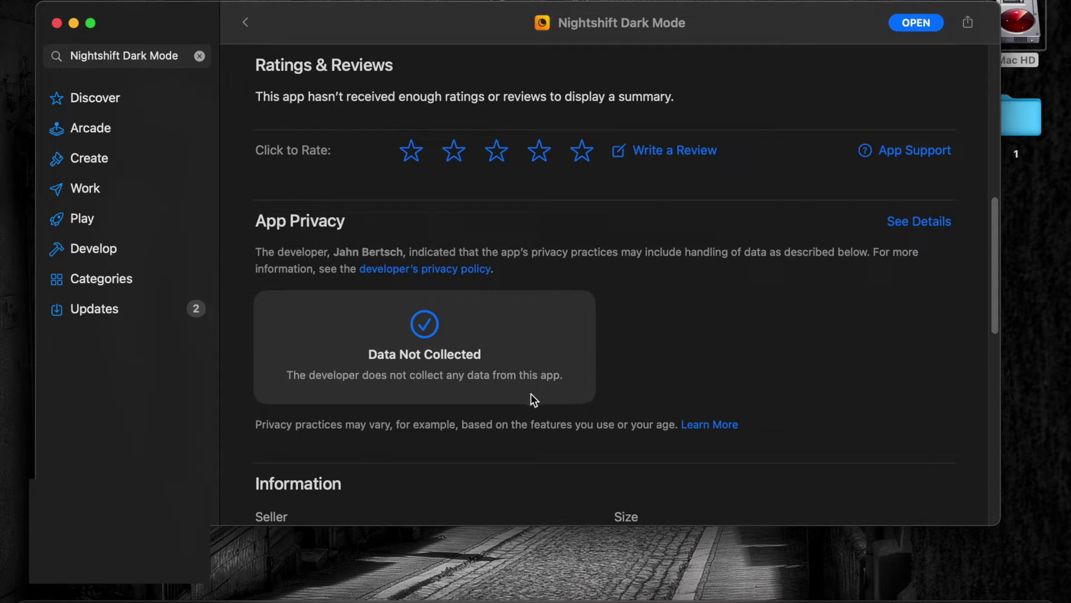
{"action": "scroll", "coordinate": [438, 367], "scroll_direction": "up", "scroll_amount": 3}
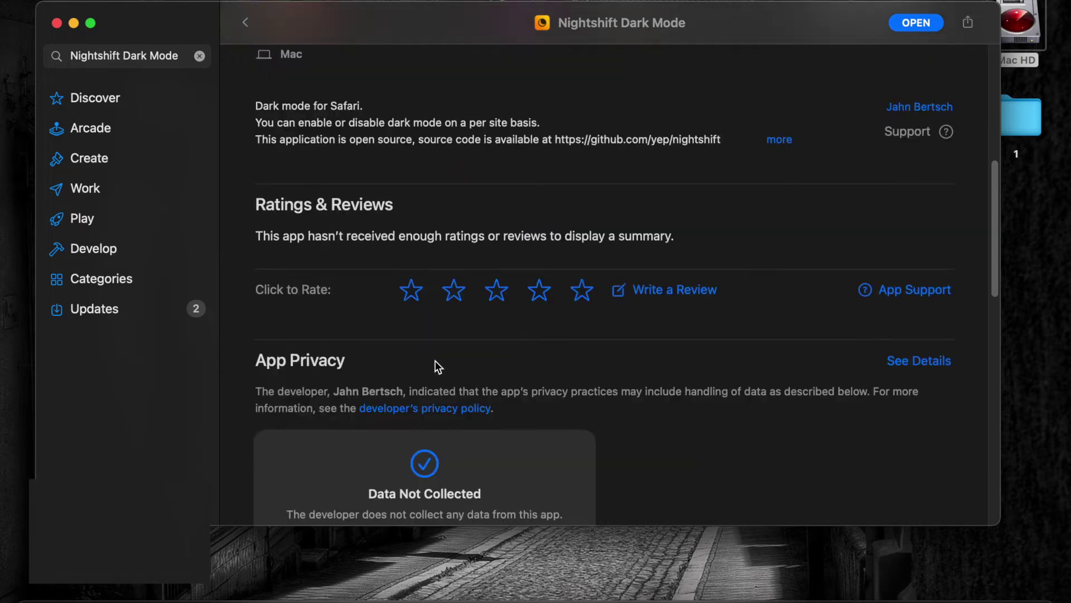
{"action": "scroll", "coordinate": [437, 364], "scroll_direction": "up", "scroll_amount": 1}
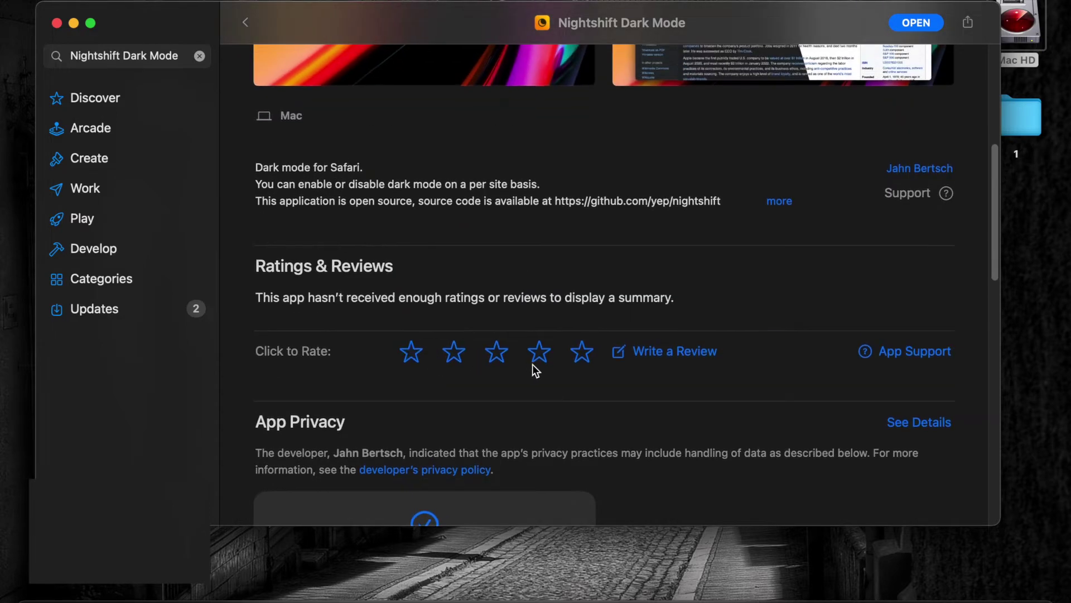
{"action": "scroll", "coordinate": [534, 370], "scroll_direction": "up", "scroll_amount": 7}
{"action": "scroll", "coordinate": [533, 371], "scroll_direction": "up", "scroll_amount": 4}
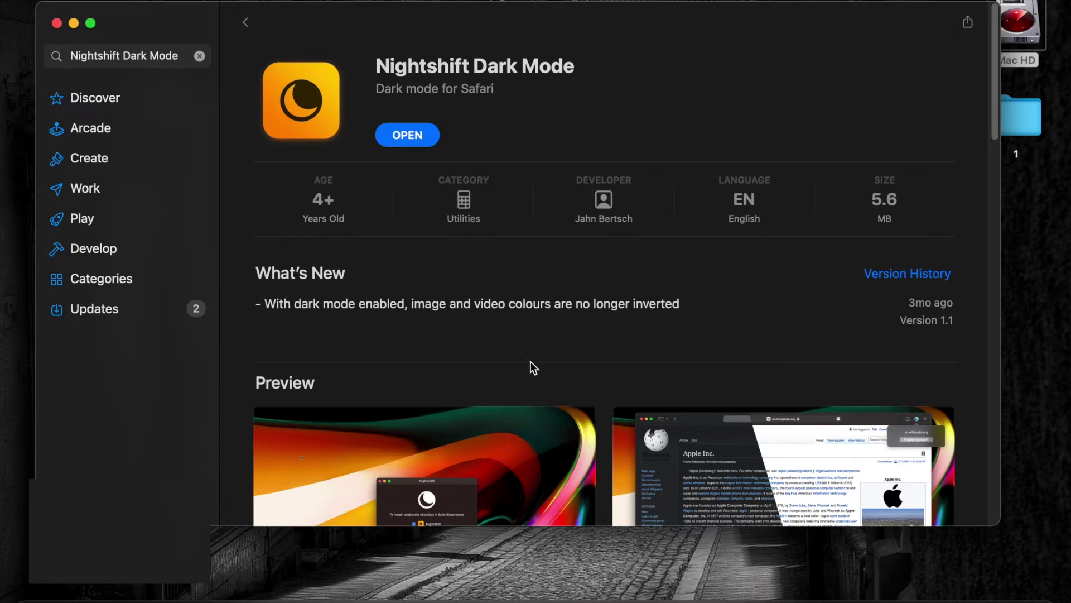
- Close the App Store, restore Safari, and turn on Nightshift in Preferences > Extensions
{"action": "left_click", "coordinate": [56, 23]}
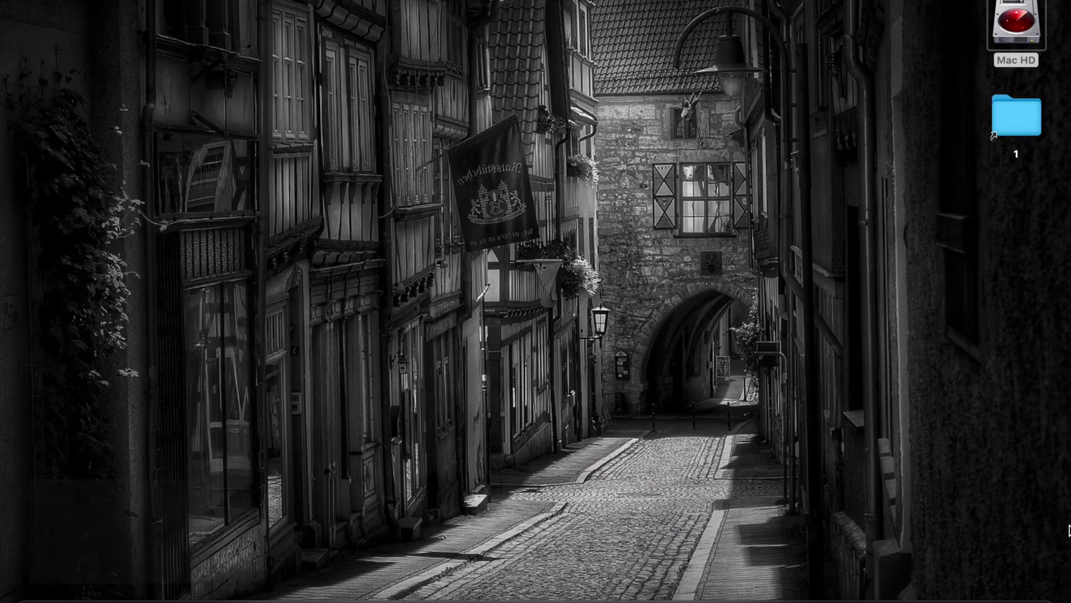
{"action": "left_click", "coordinate": [991, 595]}
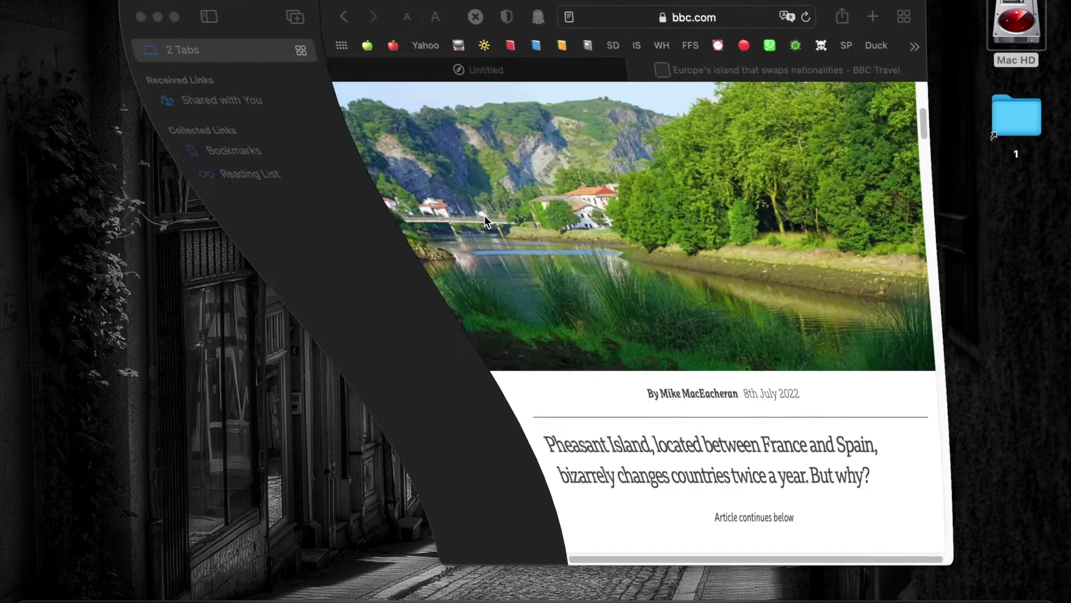
{"action": "left_click", "coordinate": [54, 1]}
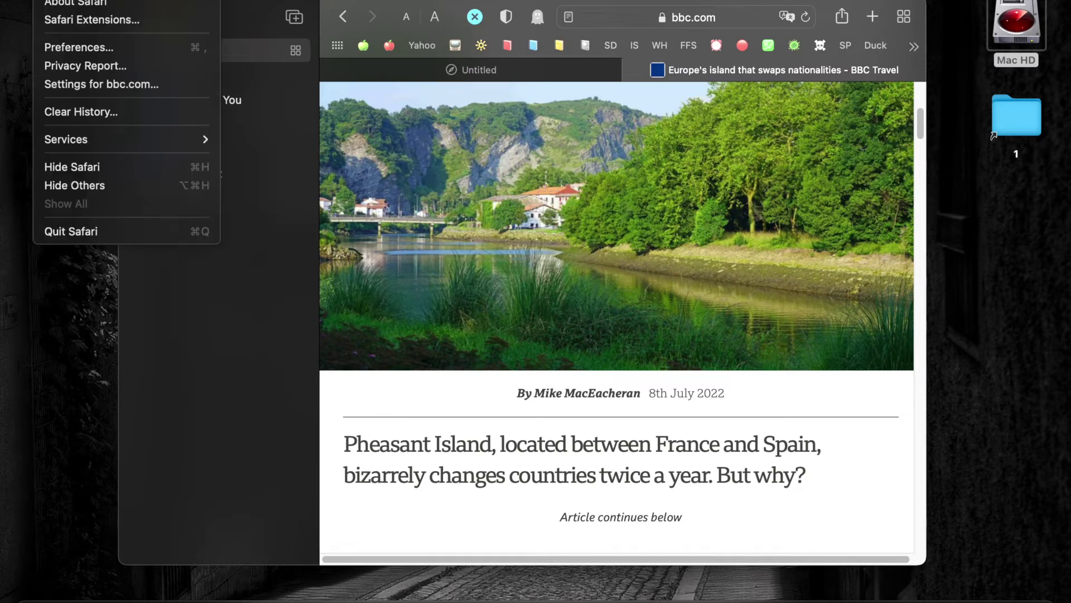
{"action": "left_click", "coordinate": [65, 48]}
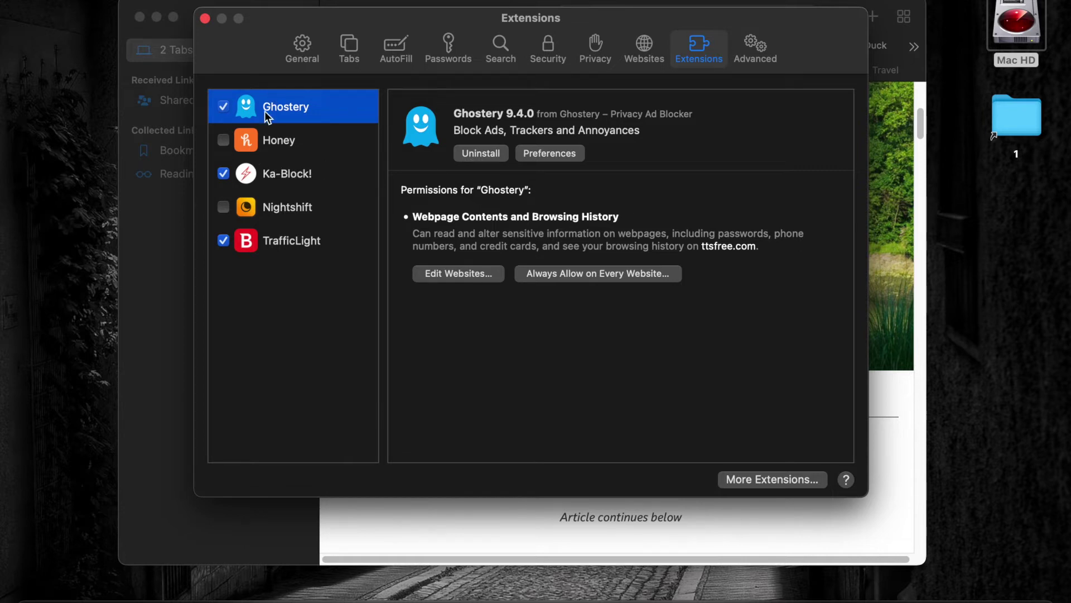
{"action": "left_click", "coordinate": [224, 207]}
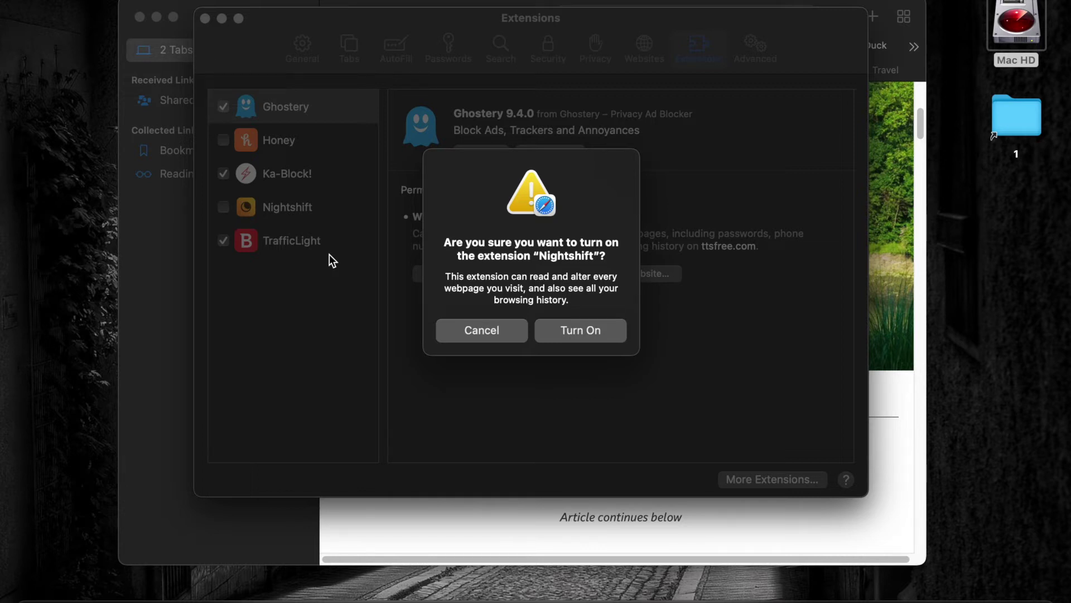
{"action": "left_click", "coordinate": [591, 338]}
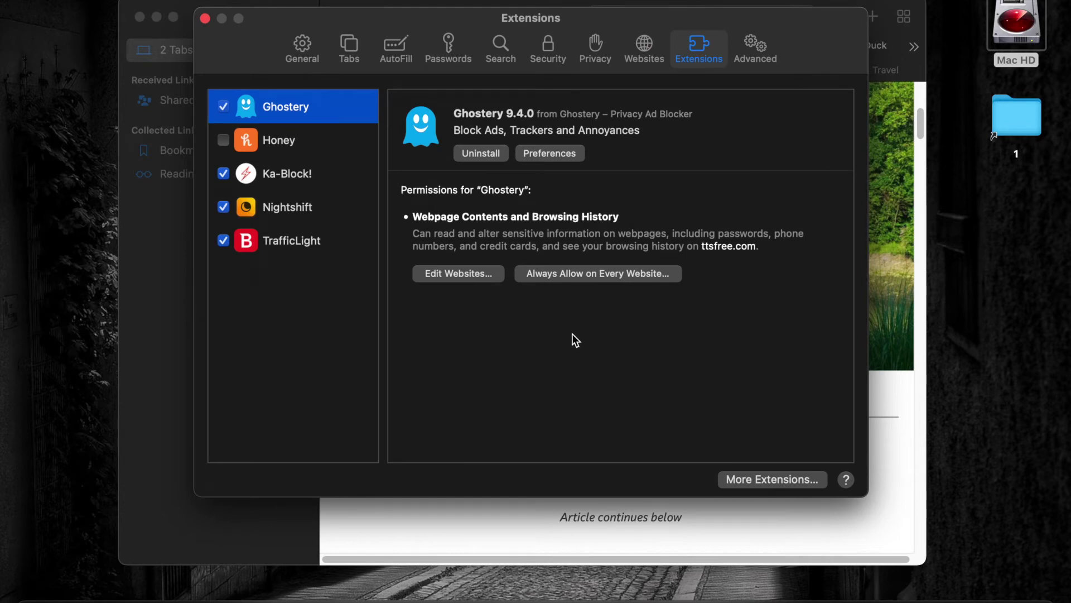
{"action": "left_click", "coordinate": [205, 18]}
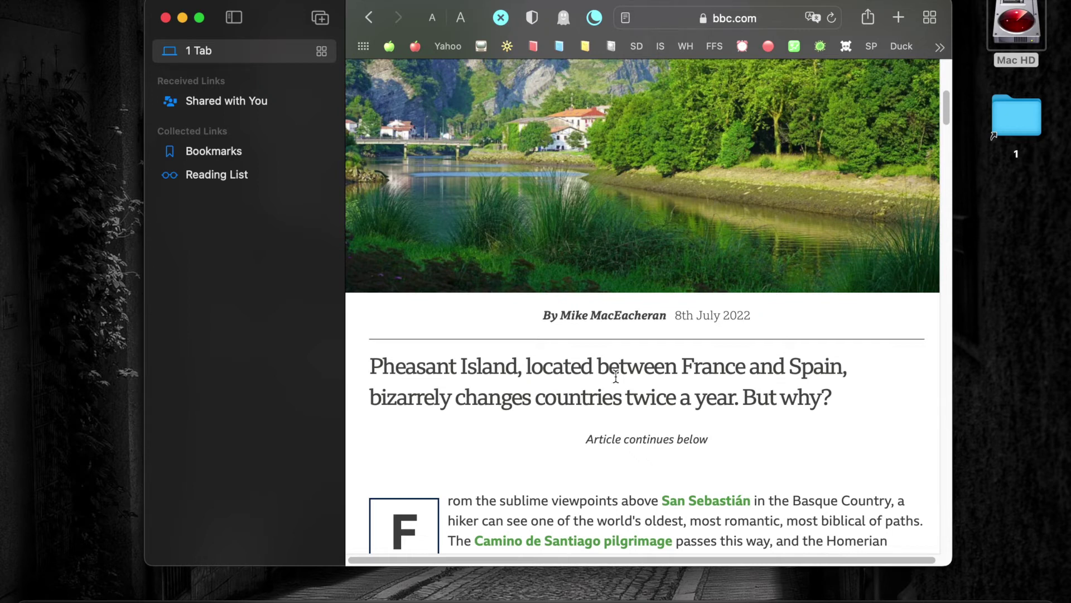
{"action": "left_click", "coordinate": [593, 22]}
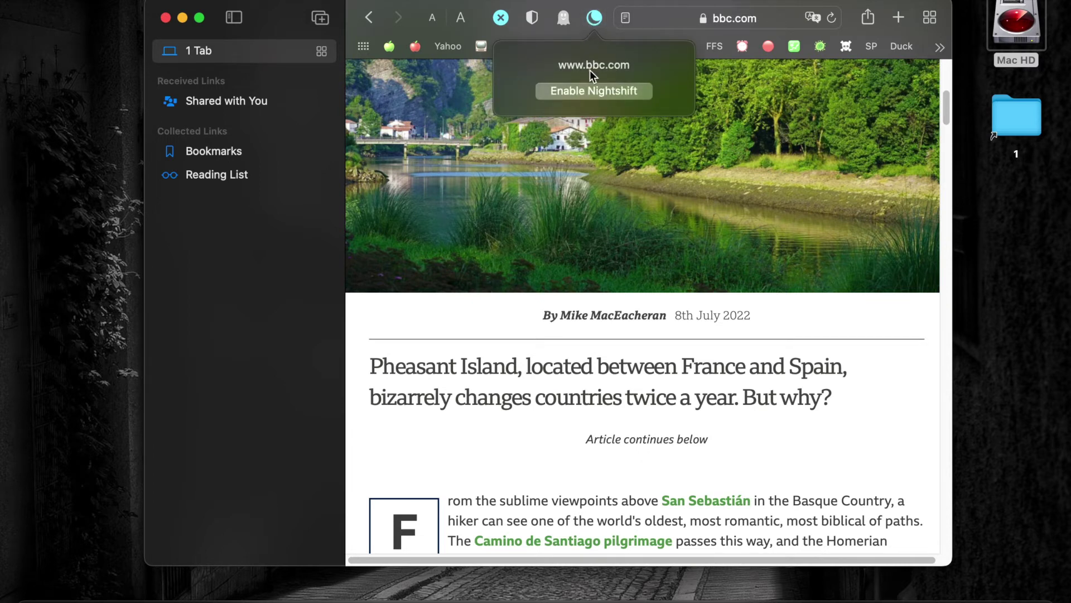
{"action": "left_click", "coordinate": [599, 95]}
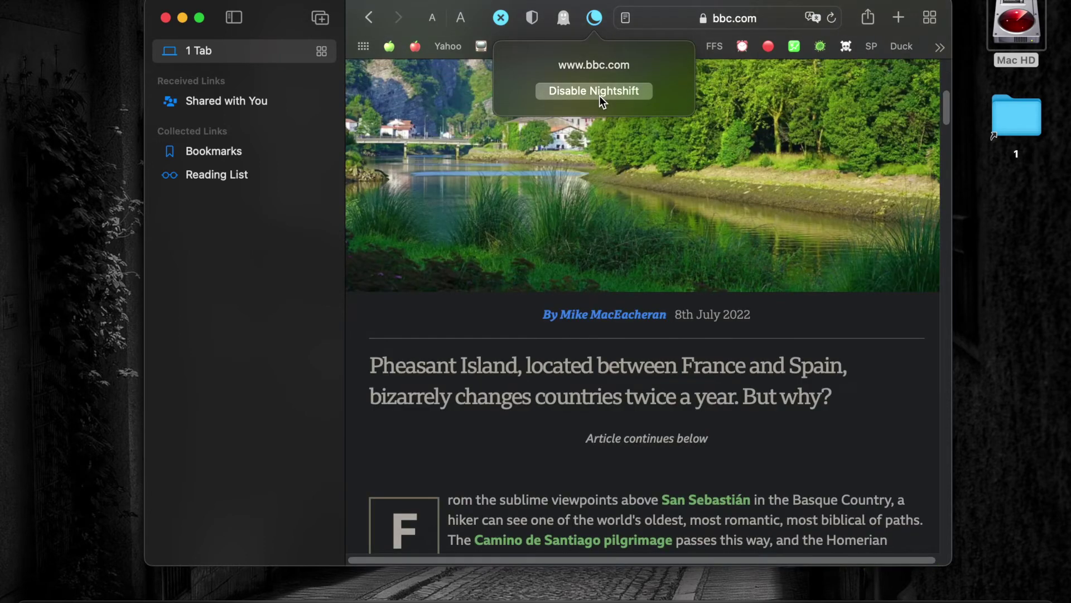
{"action": "scroll", "coordinate": [634, 180], "scroll_direction": "down", "scroll_amount": 10}
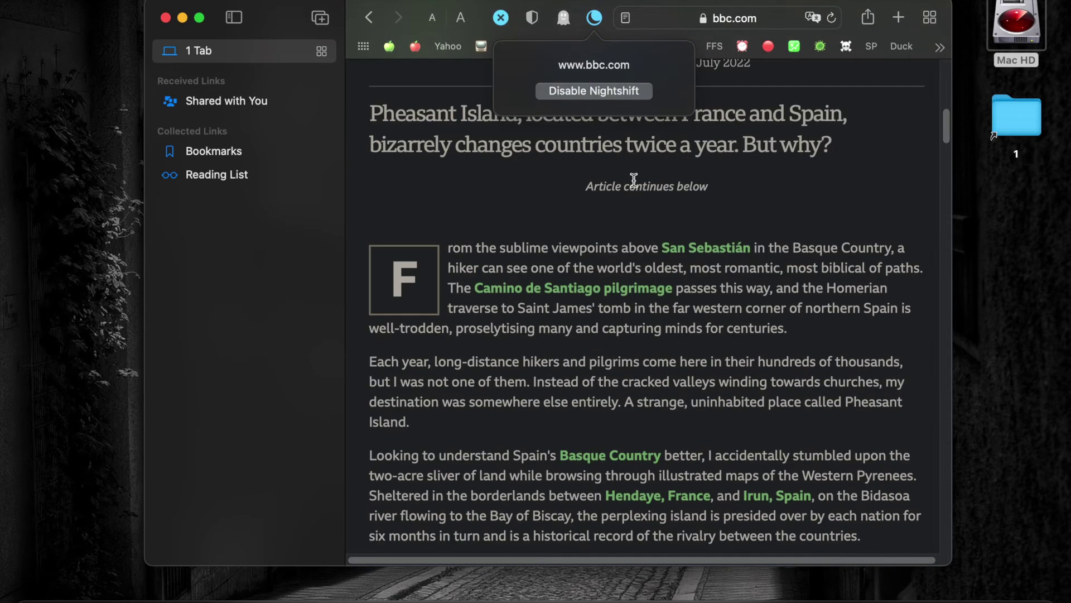
{"action": "scroll", "coordinate": [634, 179], "scroll_direction": "down", "scroll_amount": 15}
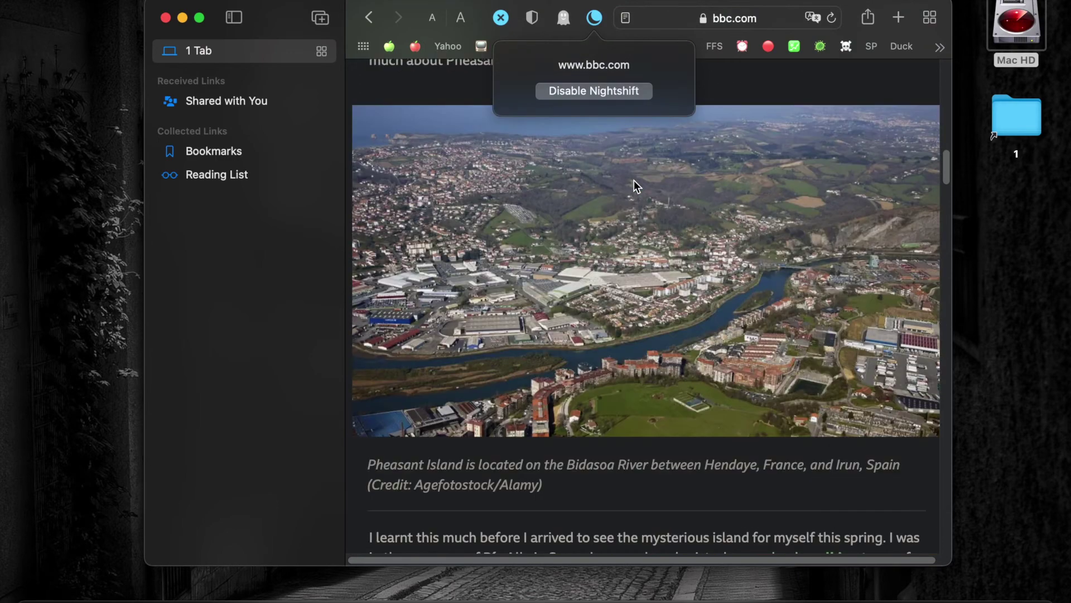
{"action": "scroll", "coordinate": [623, 215], "scroll_direction": "down", "scroll_amount": 15}
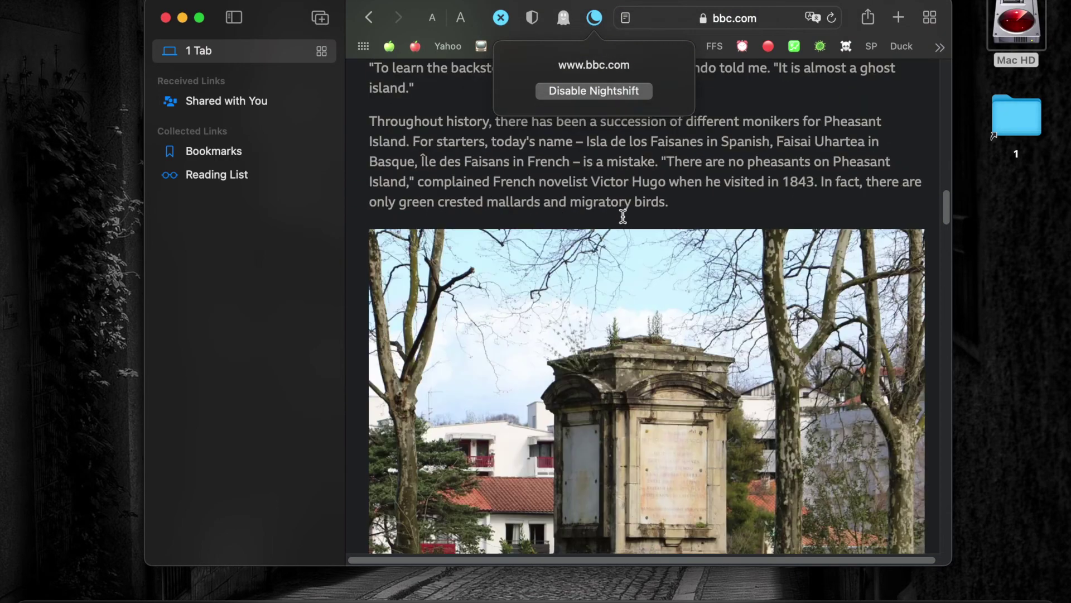
{"action": "scroll", "coordinate": [622, 216], "scroll_direction": "up", "scroll_amount": 9}
{"action": "scroll", "coordinate": [622, 216], "scroll_direction": "up", "scroll_amount": 11}
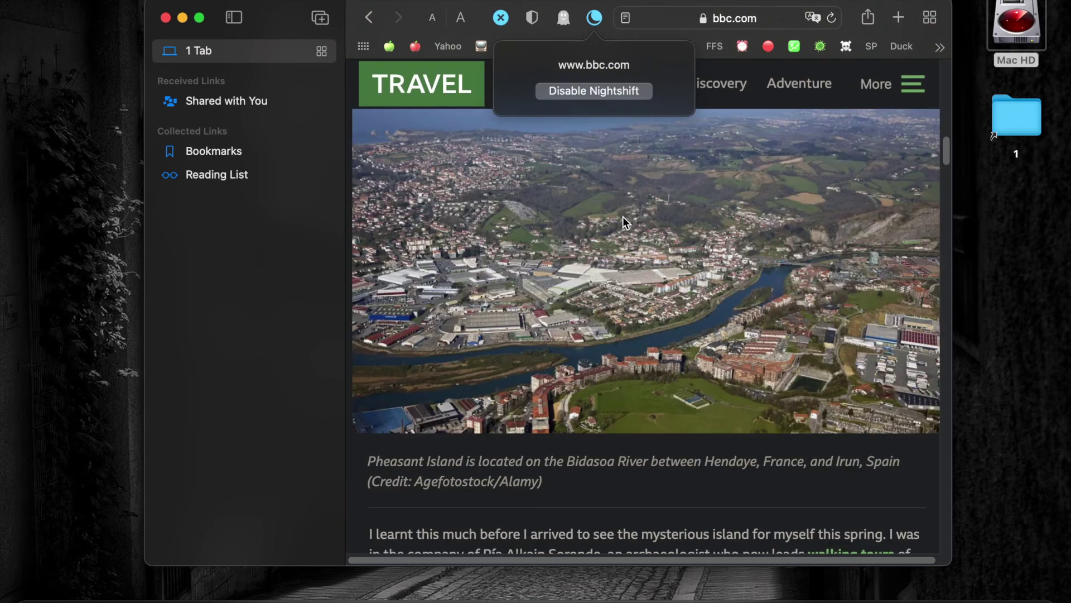
{"action": "scroll", "coordinate": [623, 217], "scroll_direction": "down", "scroll_amount": 3}
{"action": "scroll", "coordinate": [623, 217], "scroll_direction": "down", "scroll_amount": 1}
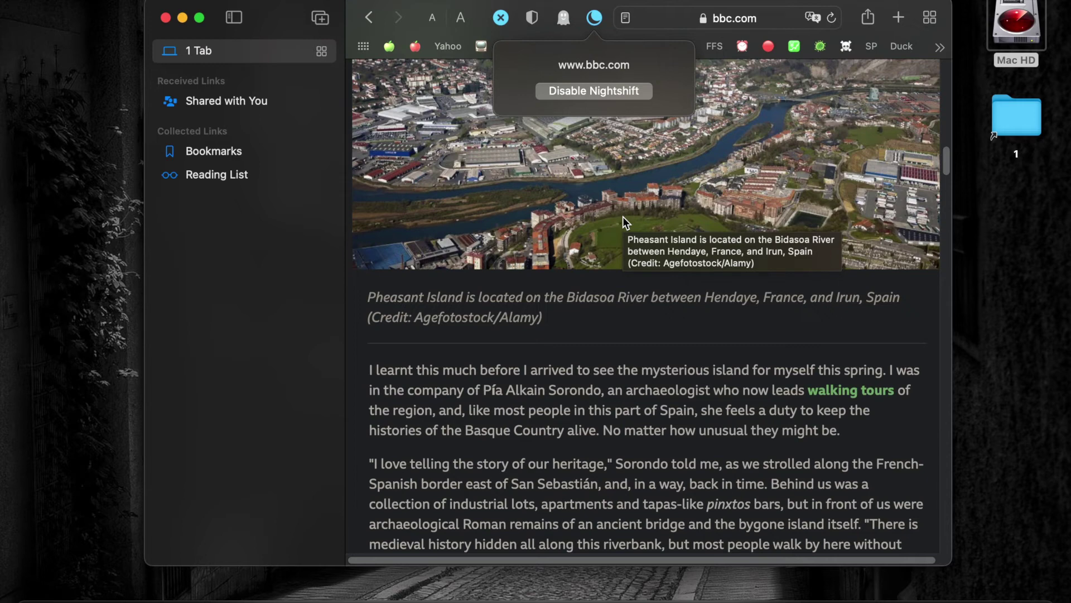
{"action": "left_click", "coordinate": [594, 92]}
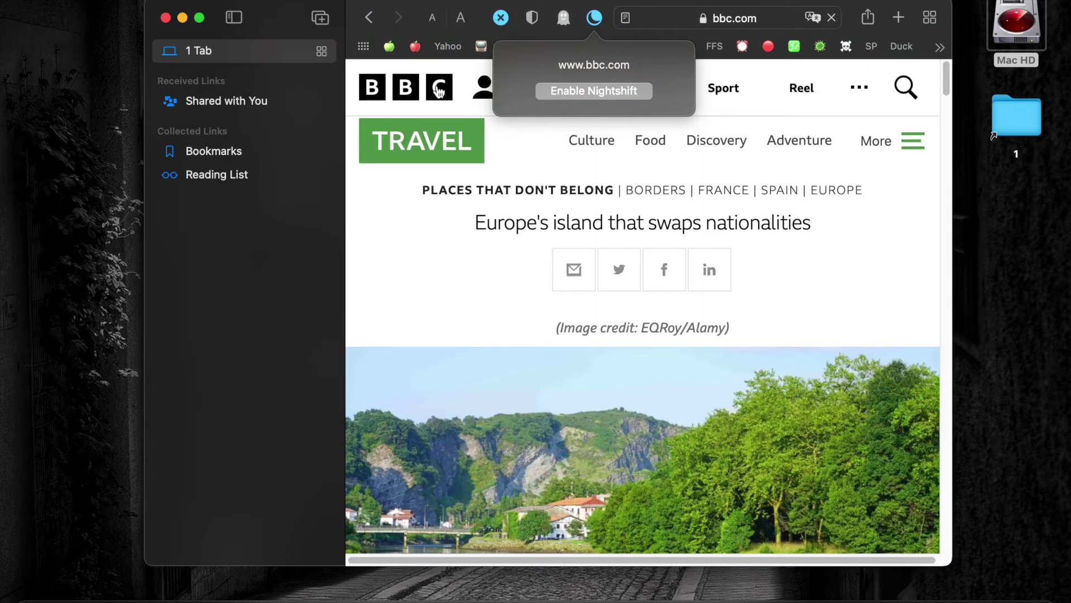
{"action": "left_click", "coordinate": [468, 17]}
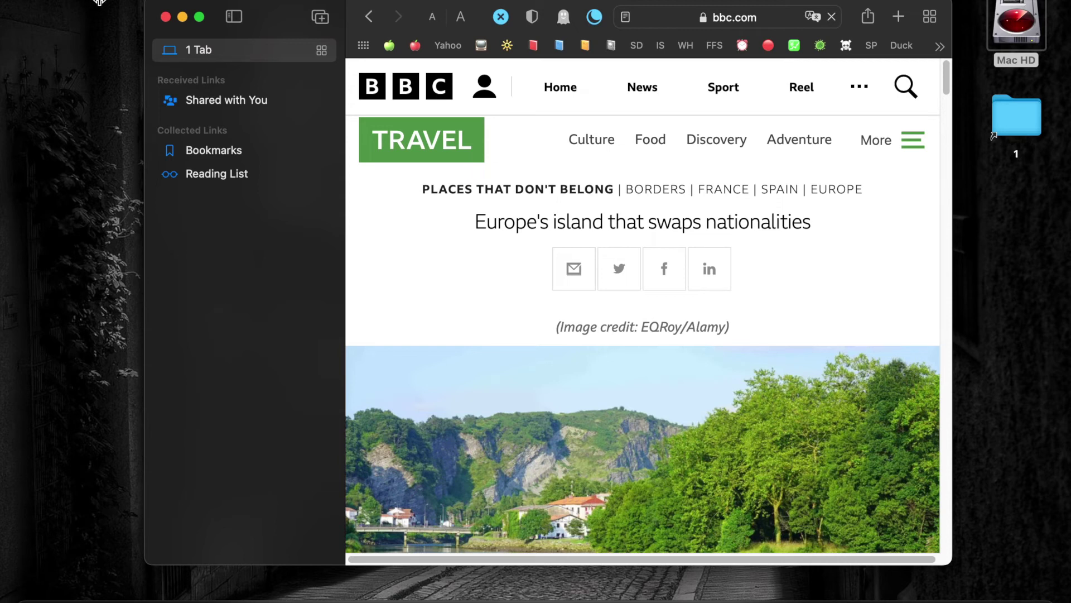
- Attempt to uninstall Nightshift from Safari's Extensions preferences and reveal its app in Finder
{"action": "left_click", "coordinate": [56, 2]}
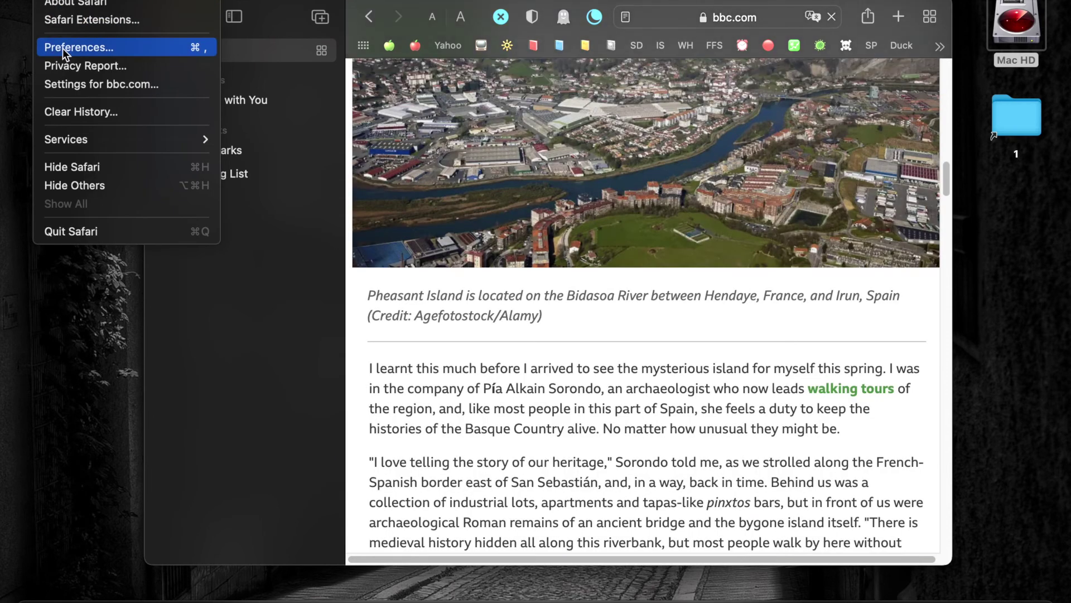
{"action": "left_click", "coordinate": [63, 48]}
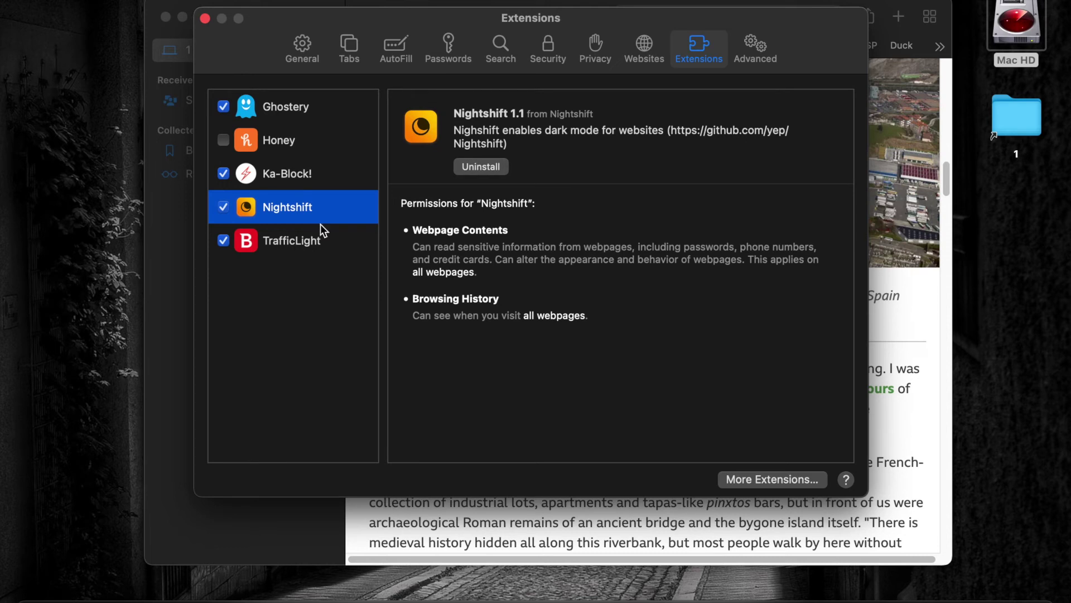
{"action": "left_click", "coordinate": [479, 166]}
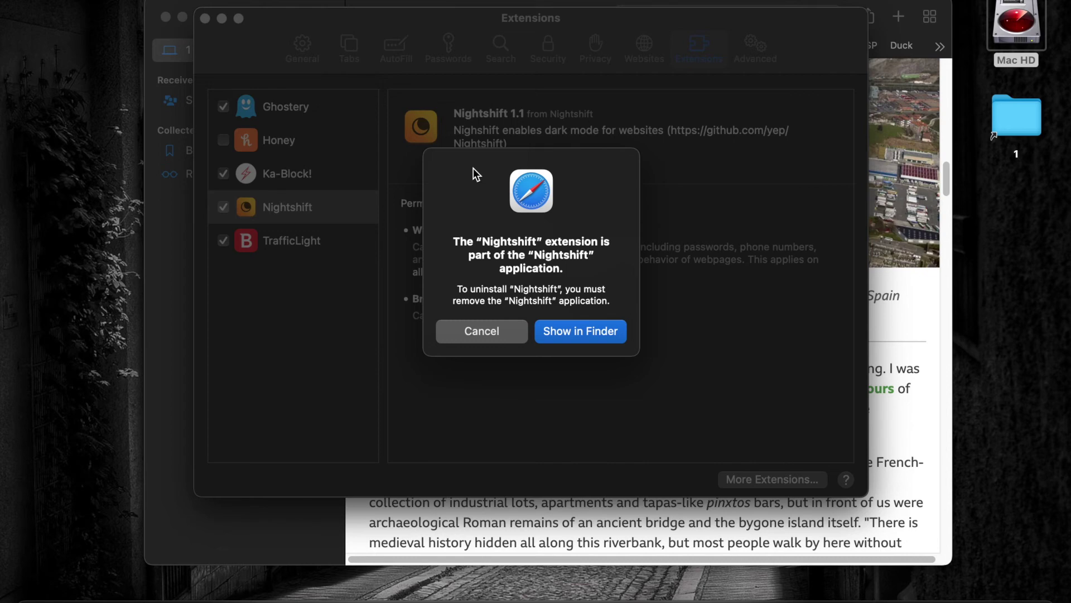
{"action": "left_click", "coordinate": [582, 333]}
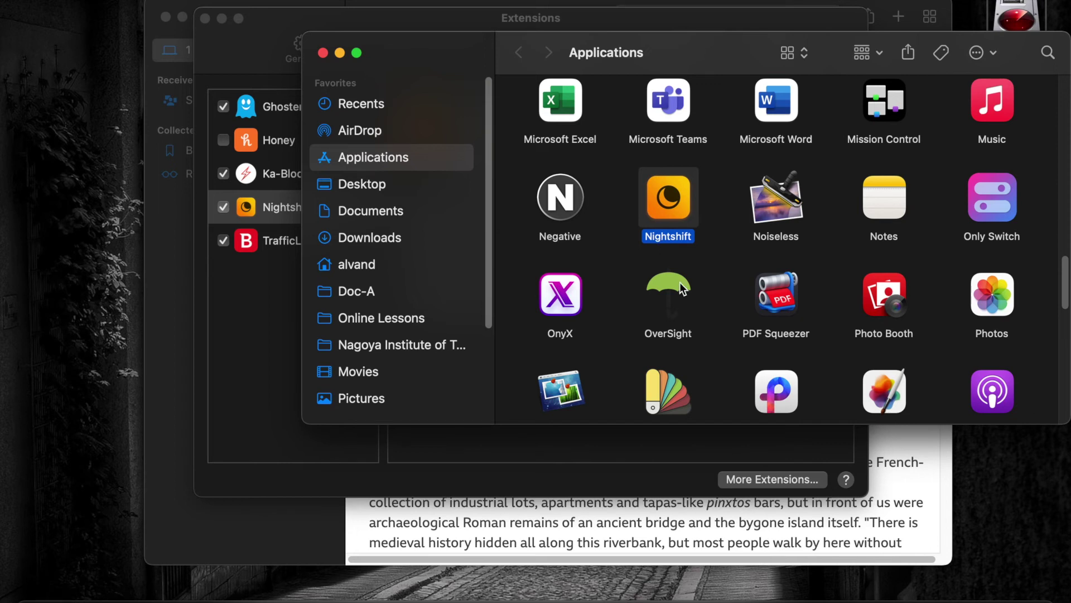
- Try dragging the Nightshift app in the Applications folder toward the Trash
{"action": "mouse_move", "coordinate": [669, 212]}
{"action": "left_mouse_down"}
{"action": "mouse_move", "coordinate": [842, 363]}
{"action": "mouse_move", "coordinate": [1041, 594]}
{"action": "mouse_move", "coordinate": [701, 250]}
{"action": "mouse_move", "coordinate": [676, 239]}
{"action": "mouse_move", "coordinate": [675, 207]}
{"action": "left_mouse_up"}
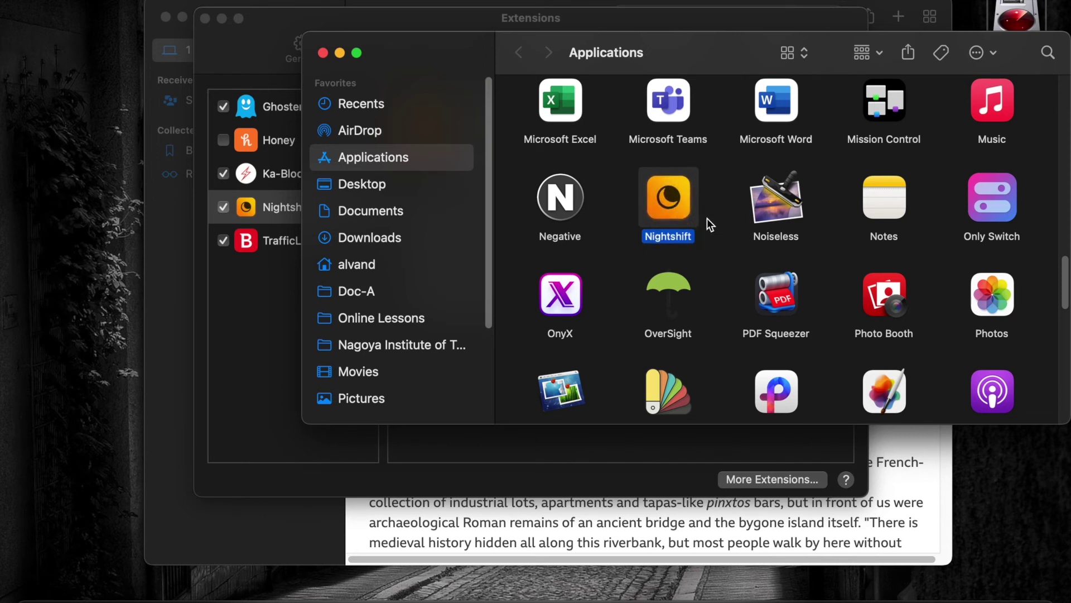